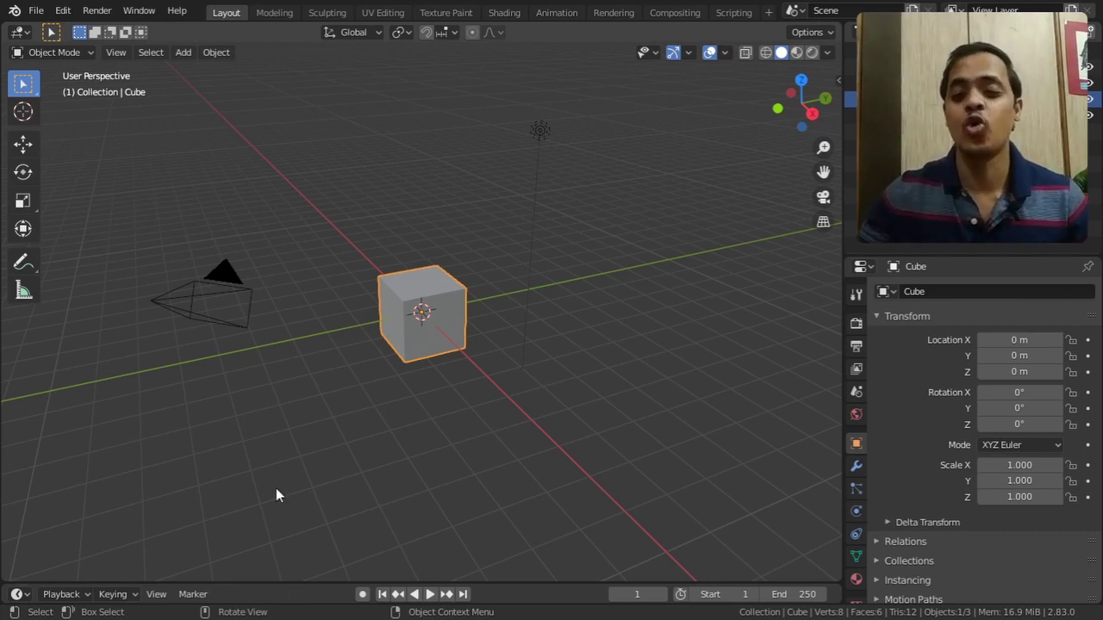
Replace the default cube with a cone mesh and expand the cone's creation settings
key(Delete)
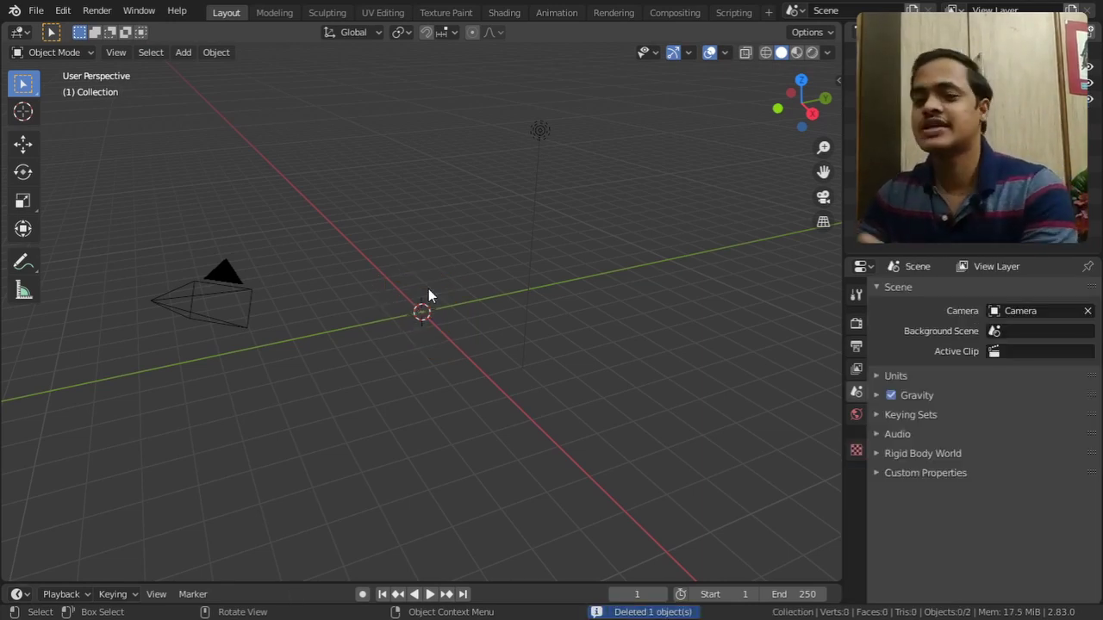
click(189, 57)
mouse_move(195, 78)
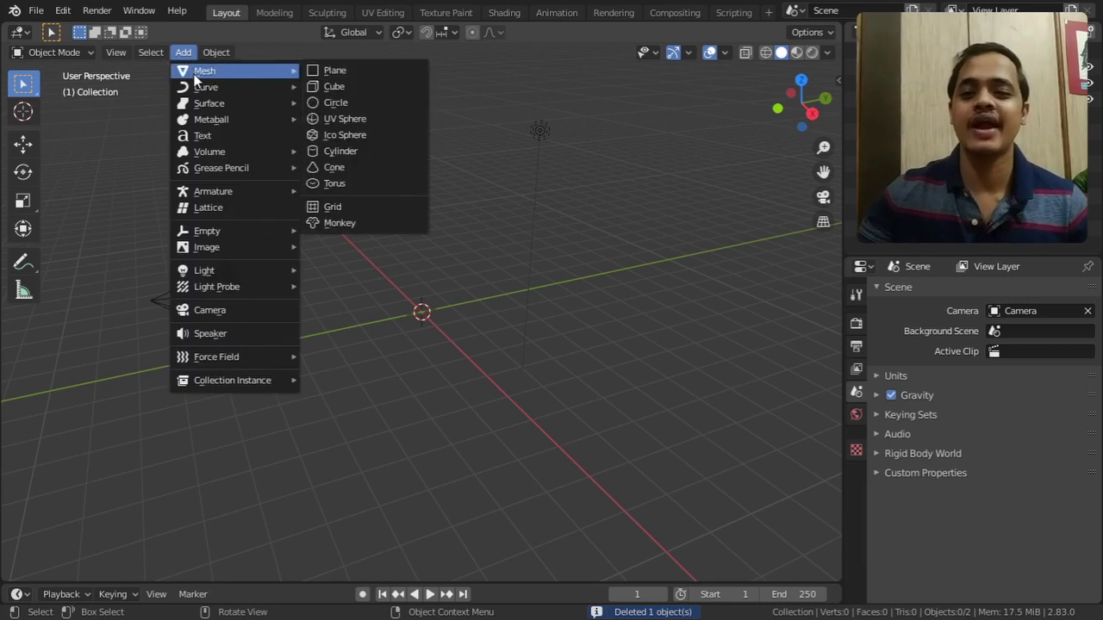
click(355, 168)
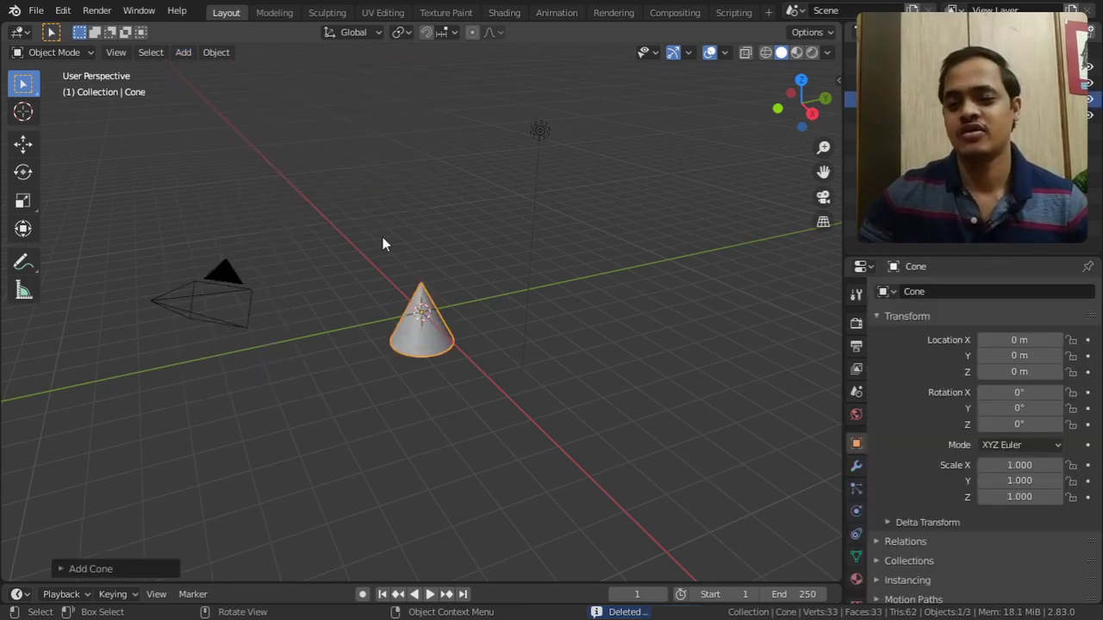
click(112, 569)
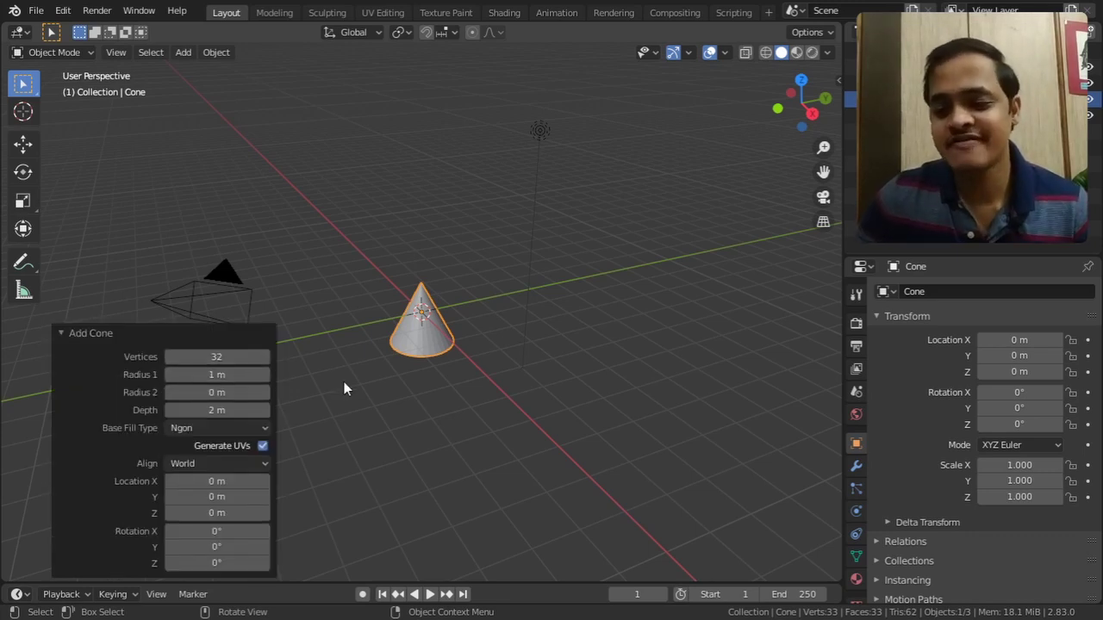
scroll(432, 387, up, 4)
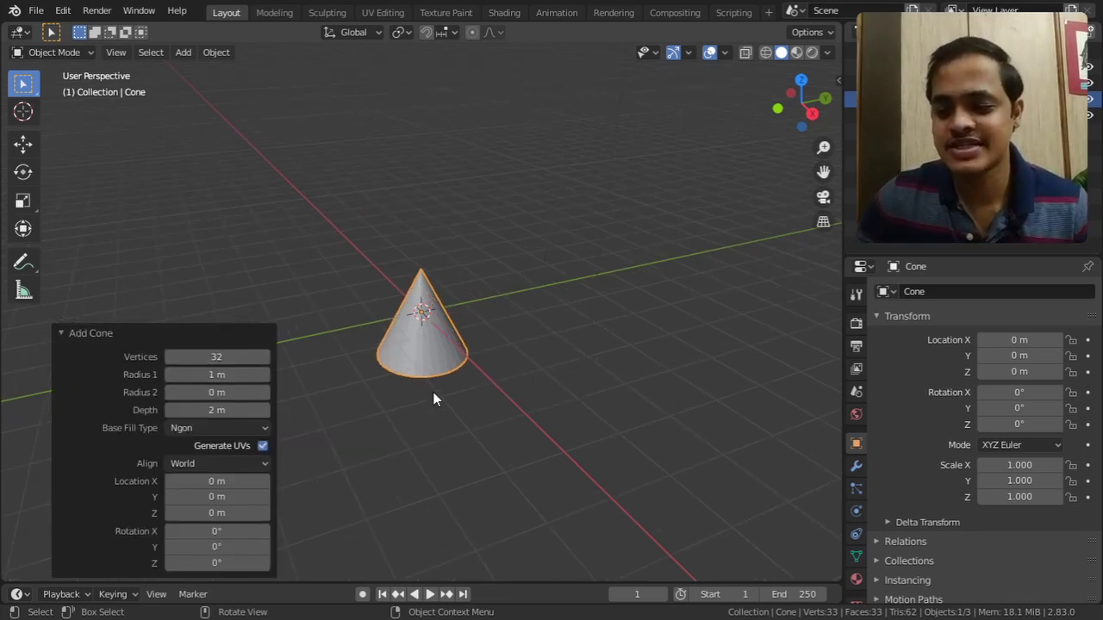
Try several vertex counts on the new cone, including 4 and 59, and finish with 8 vertices
click(189, 355)
text(5)
key(Return)
mouse_move(184, 356)
mouse_down()
mouse_move(167, 356)
mouse_move(202, 356)
mouse_up()
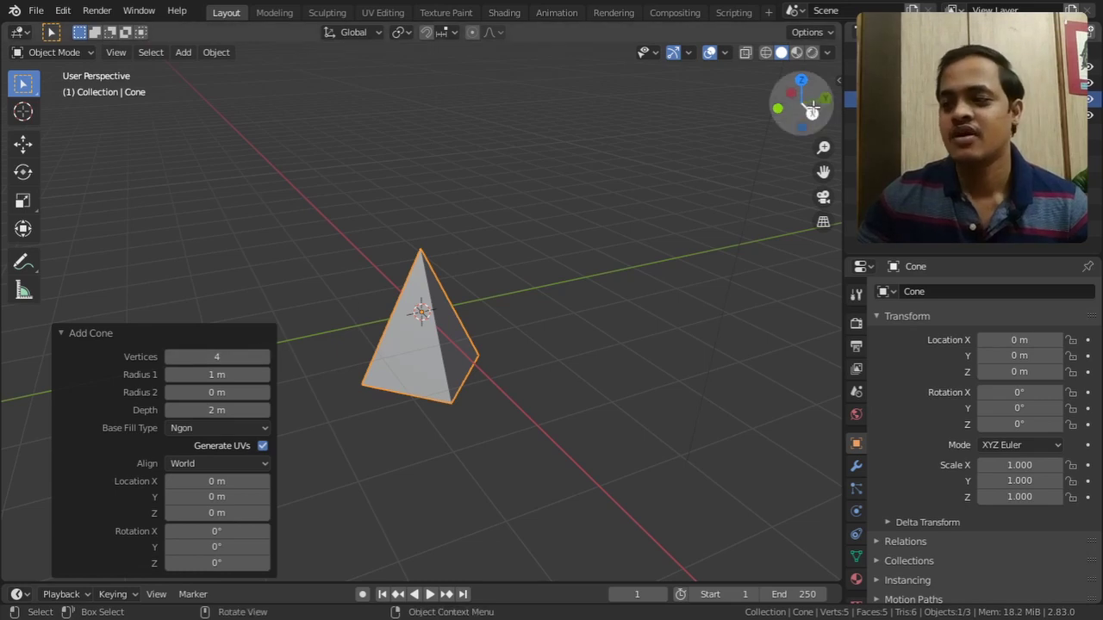
drag(802, 100, 732, 95)
drag(215, 356, 263, 345)
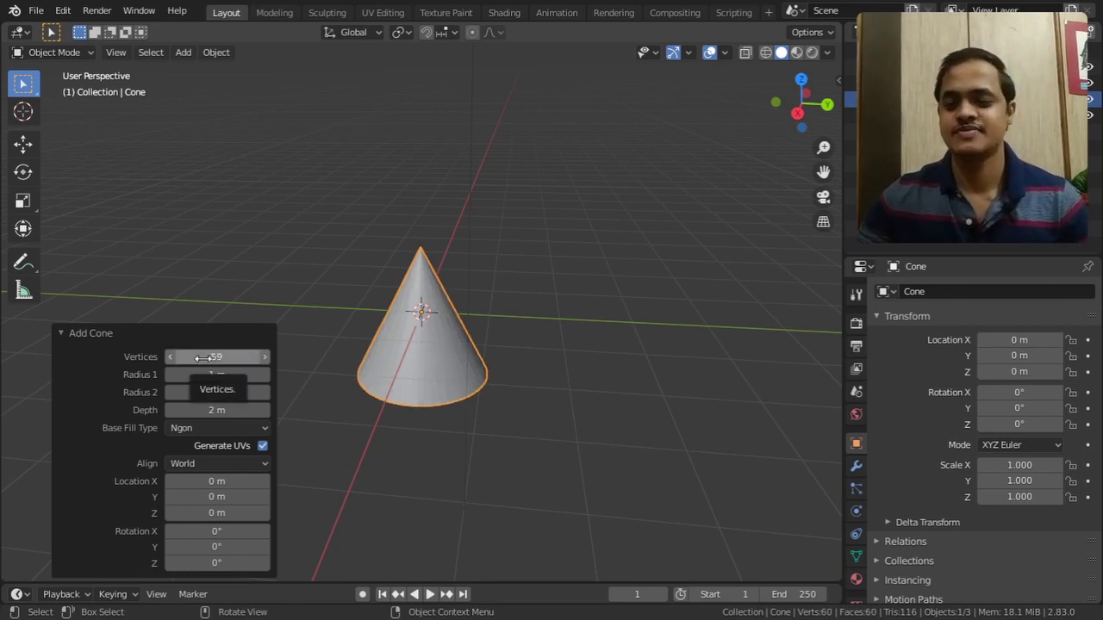
drag(202, 357, 150, 357)
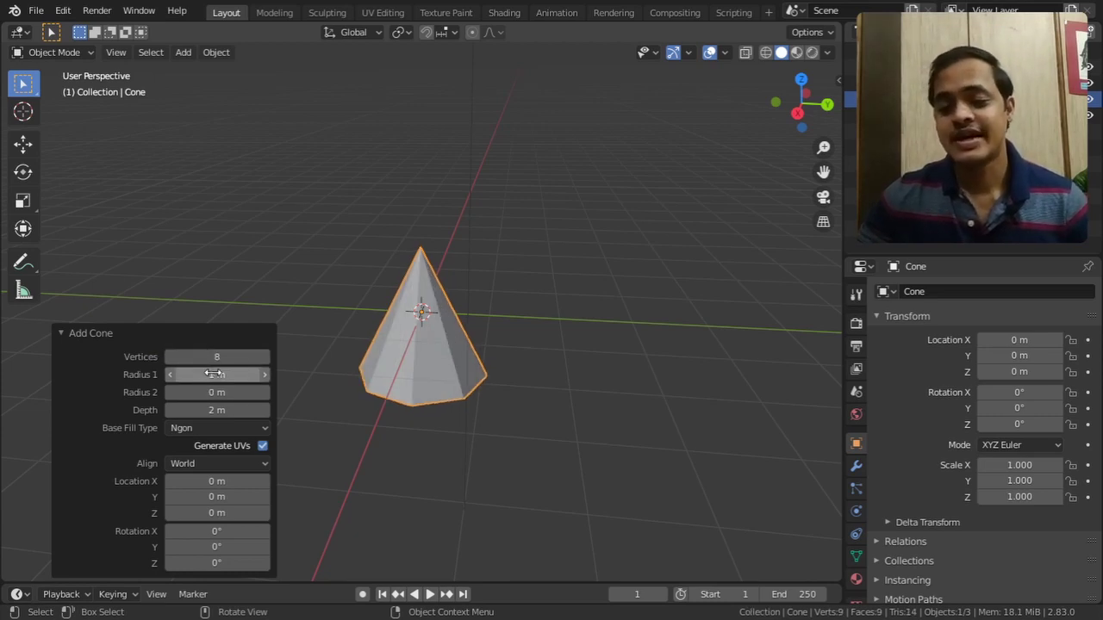
Set the cone's Radius 1 to 1.43 m, Radius 2 to 1.01 m and depth to 0.24 m
drag(226, 375, 263, 379)
drag(195, 390, 288, 401)
drag(186, 409, 226, 407)
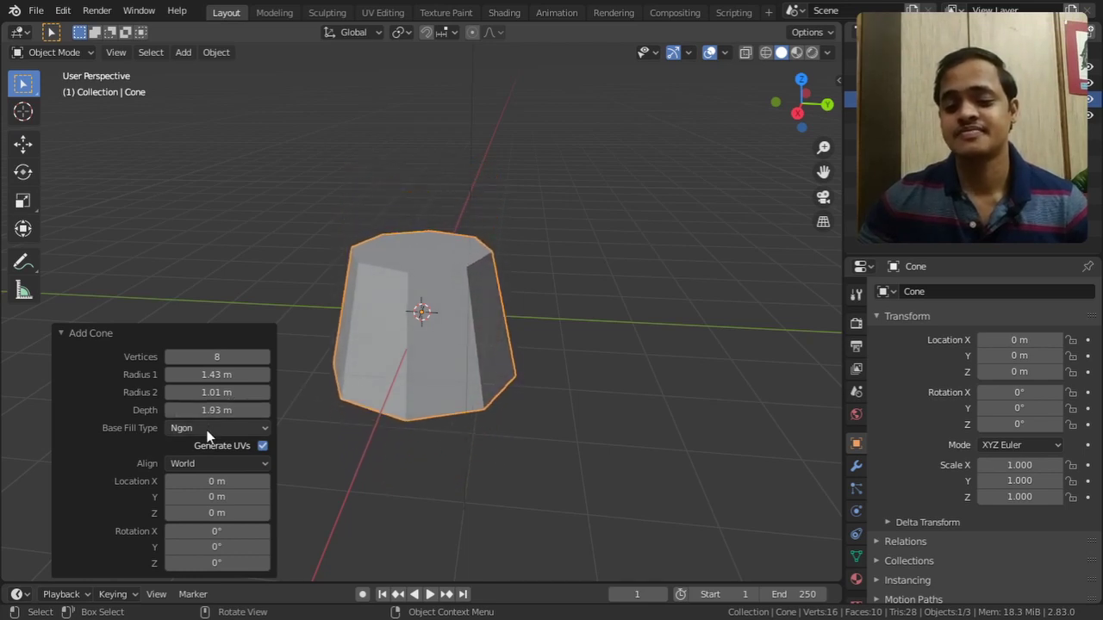
click(205, 428)
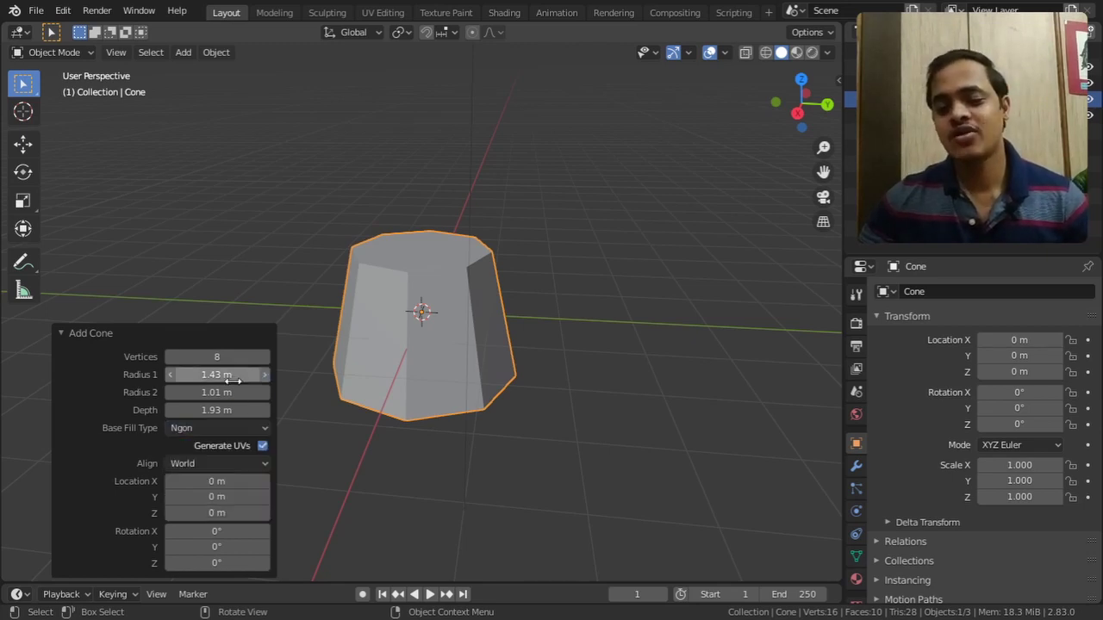
drag(220, 410, 84, 413)
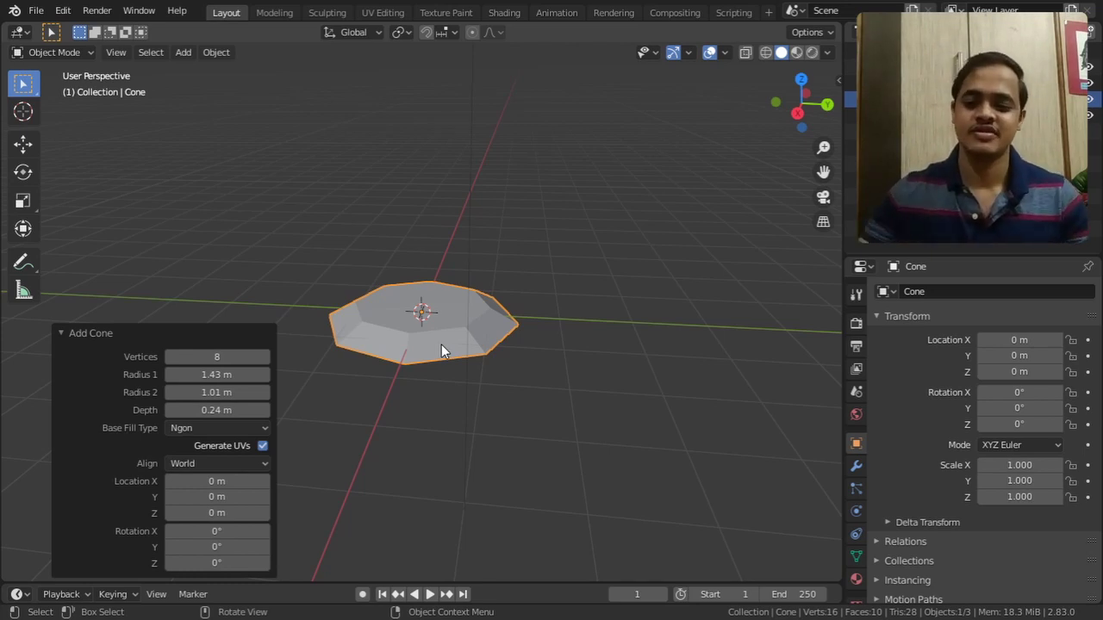
Try the Nothing base fill type on the flattened cone and return it to Ngon
click(213, 428)
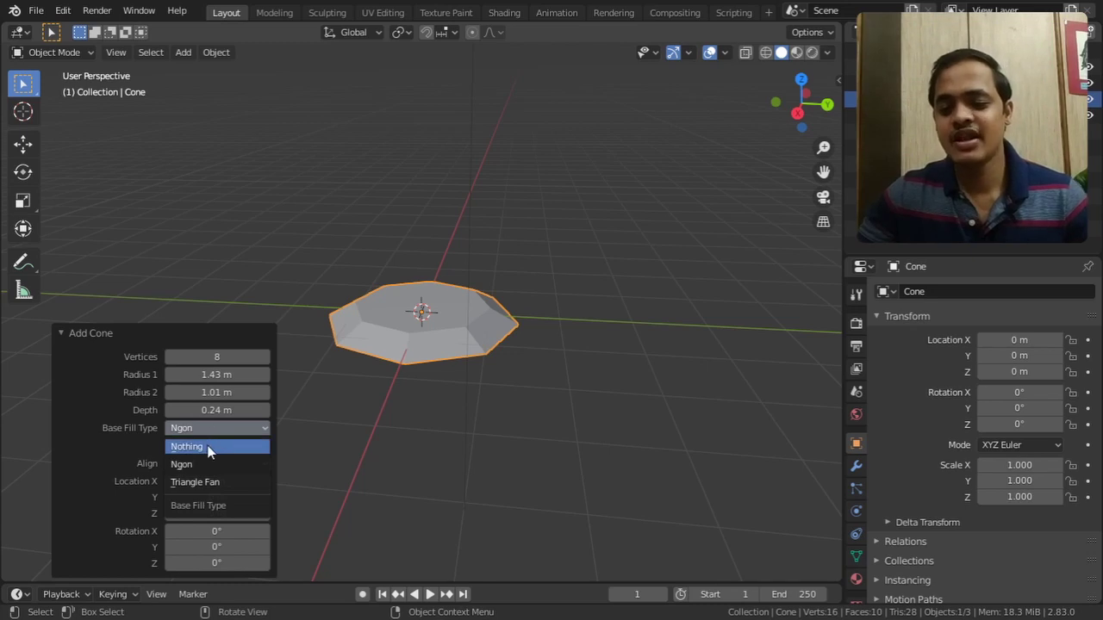
click(208, 447)
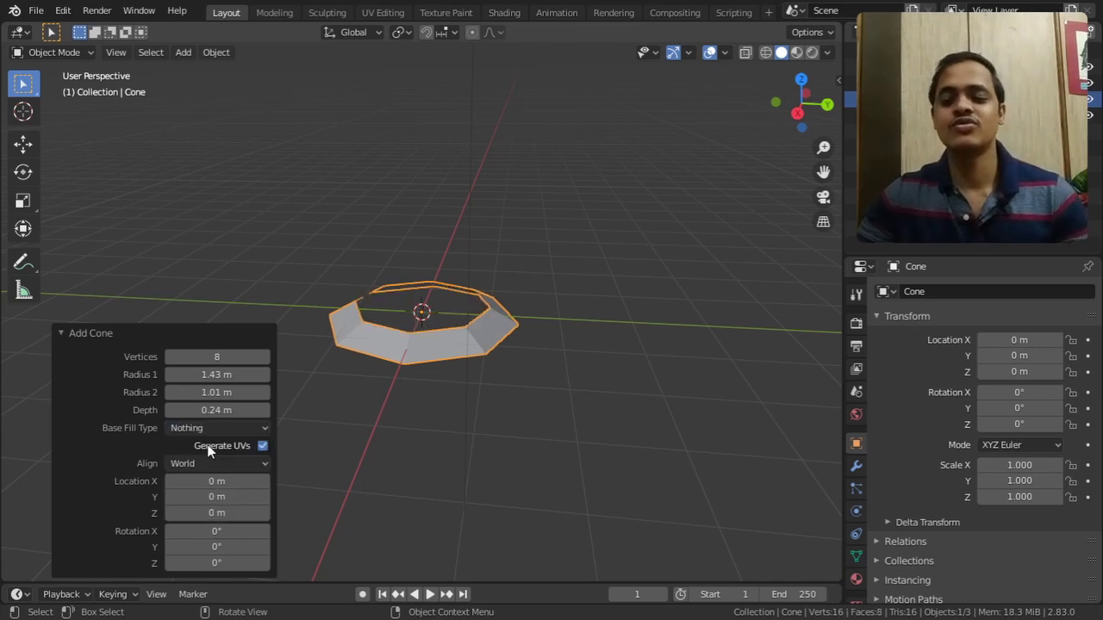
mouse_move(801, 108)
mouse_down()
mouse_move(801, 88)
mouse_move(805, 118)
mouse_up()
click(173, 425)
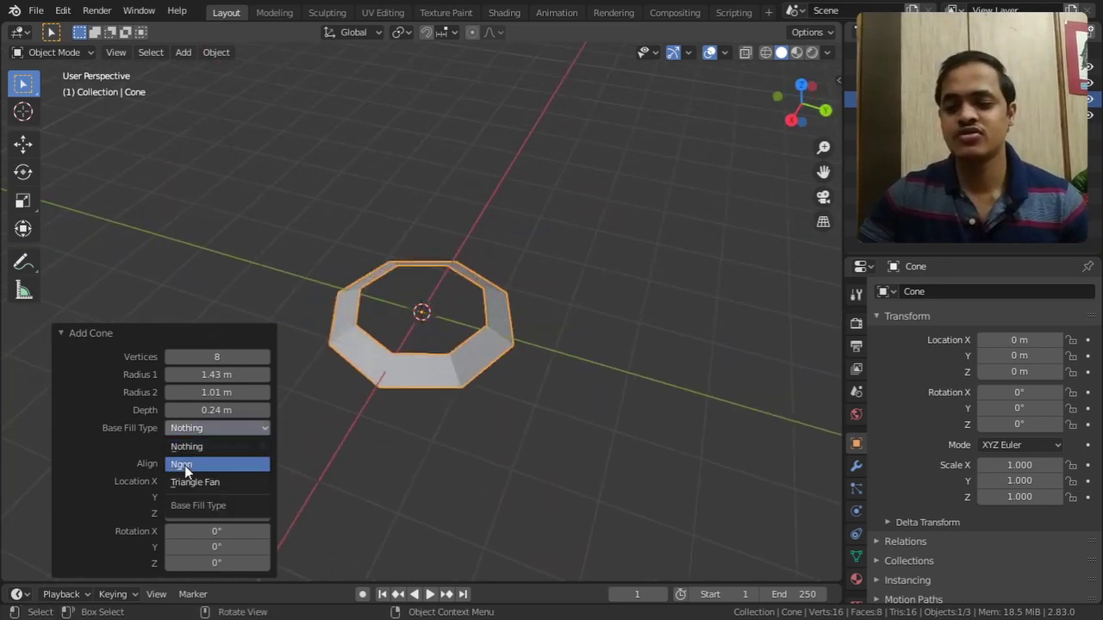
click(184, 465)
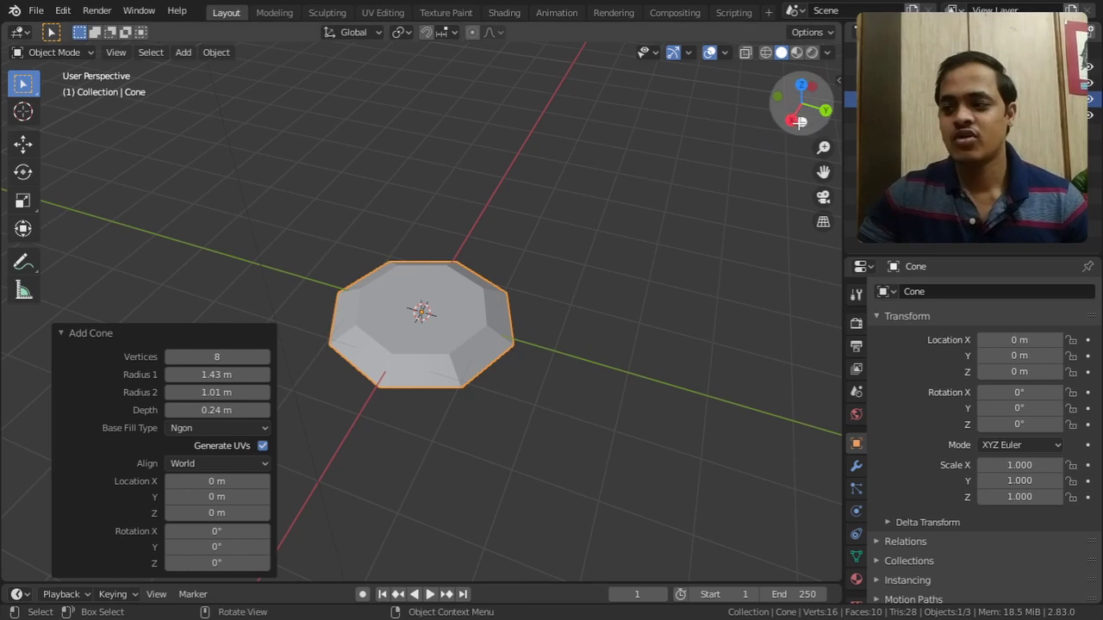
drag(801, 103, 813, 97)
Try the Triangle Fan base fill type in solid shading and switch back to Ngon
click(227, 424)
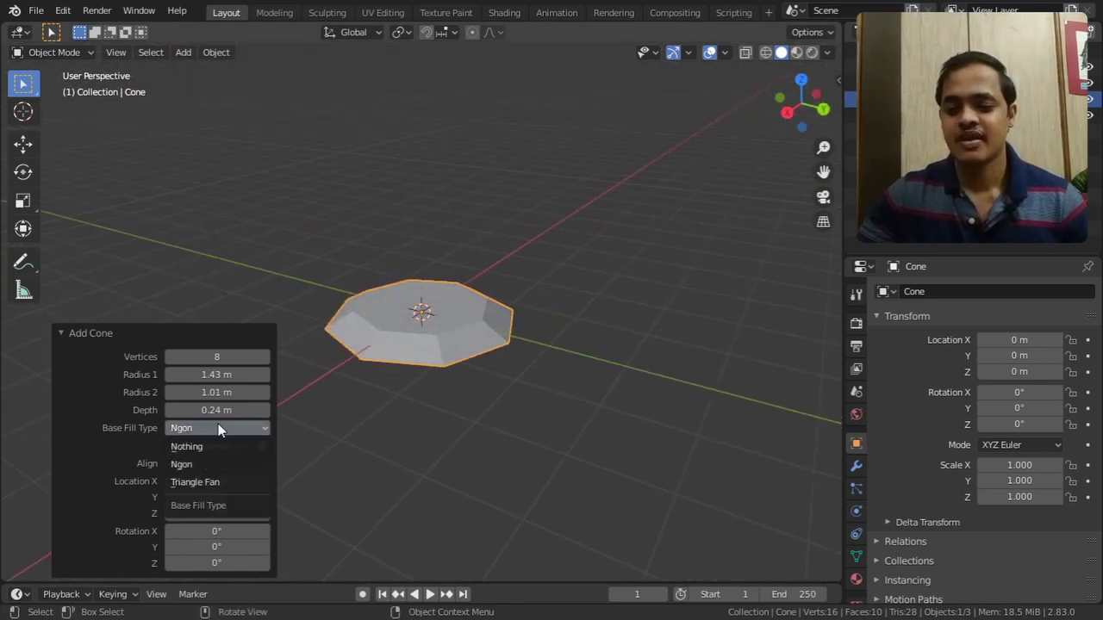
click(207, 481)
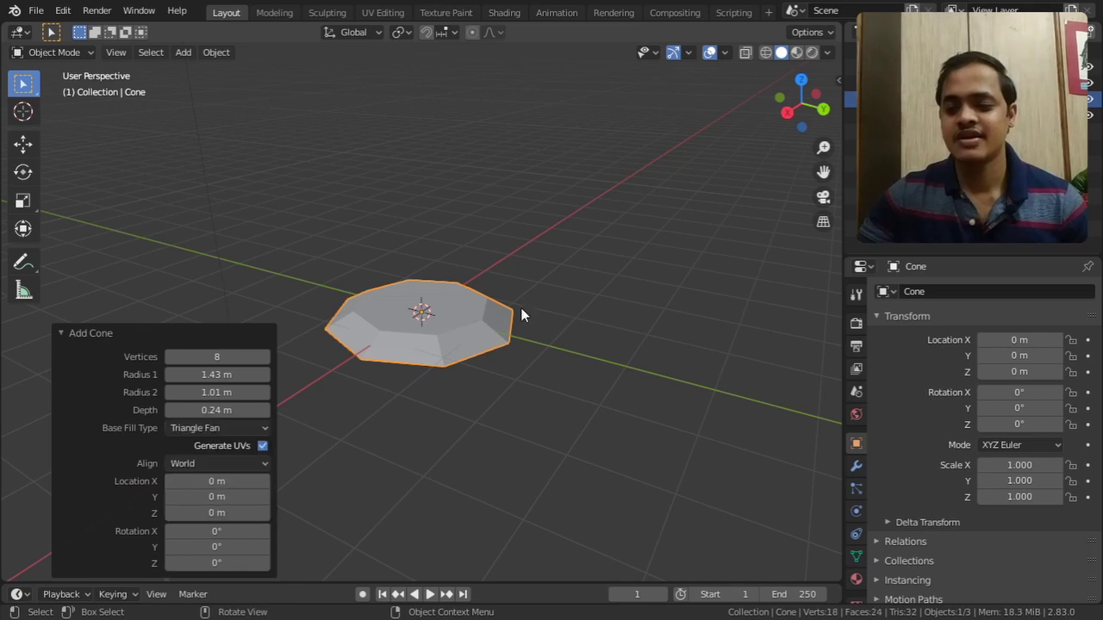
click(211, 427)
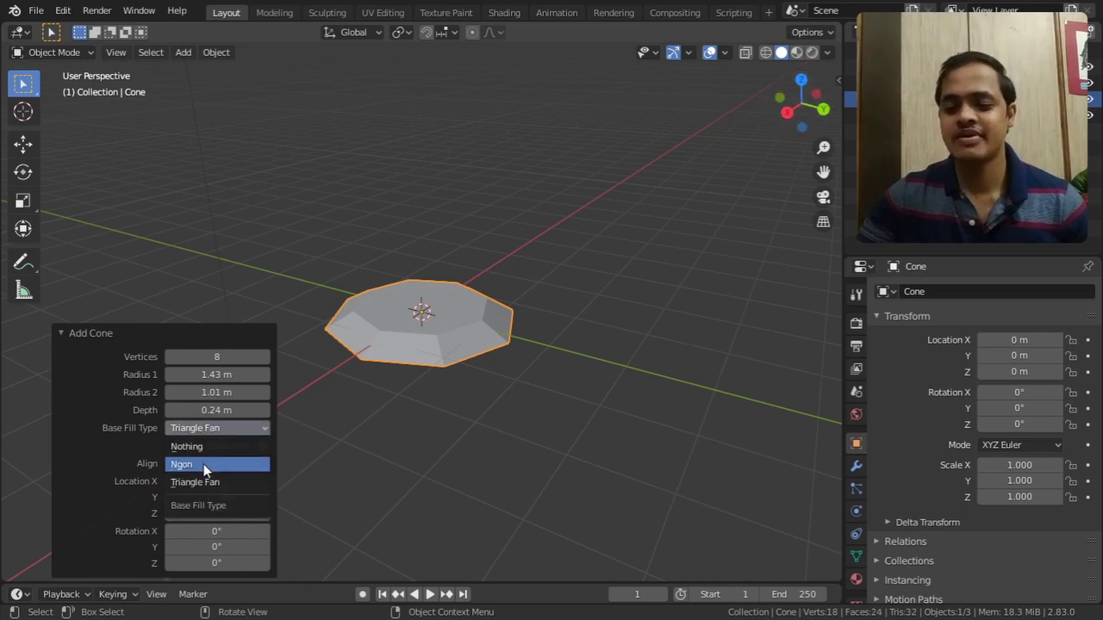
click(203, 464)
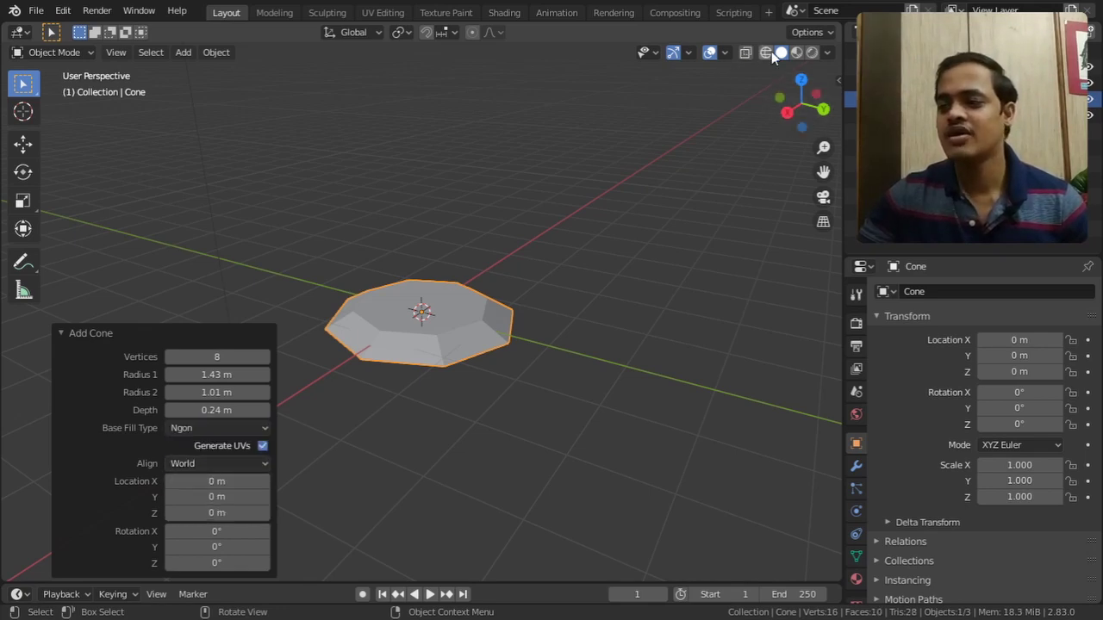
Show the viewport in wireframe shading and set the cone's base fill type to Triangle Fan
click(770, 51)
click(205, 430)
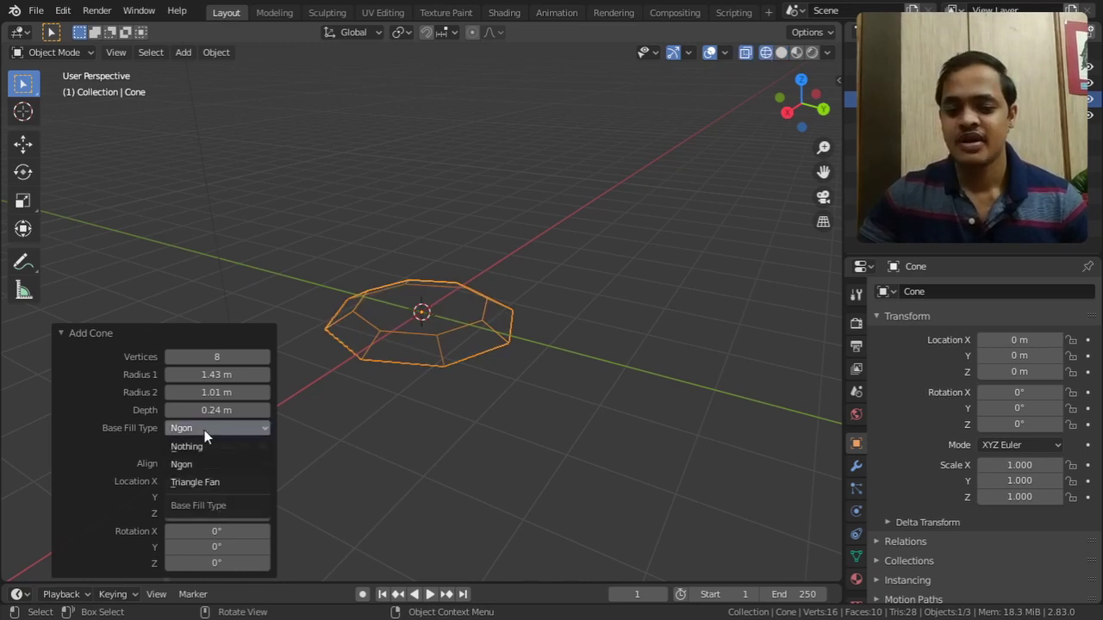
click(200, 481)
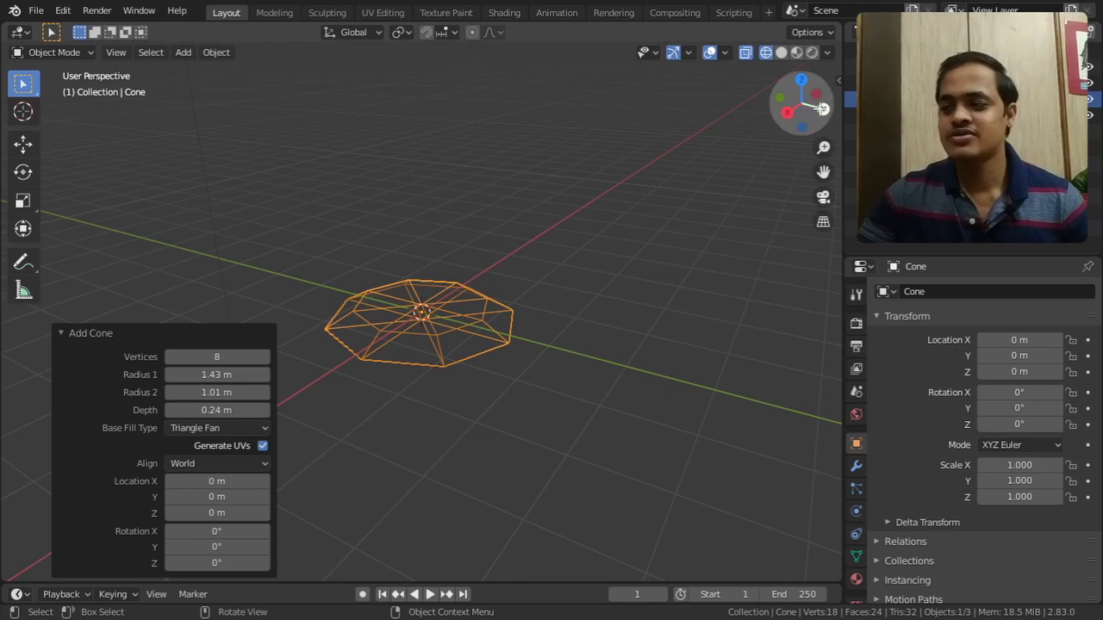
drag(801, 108, 815, 192)
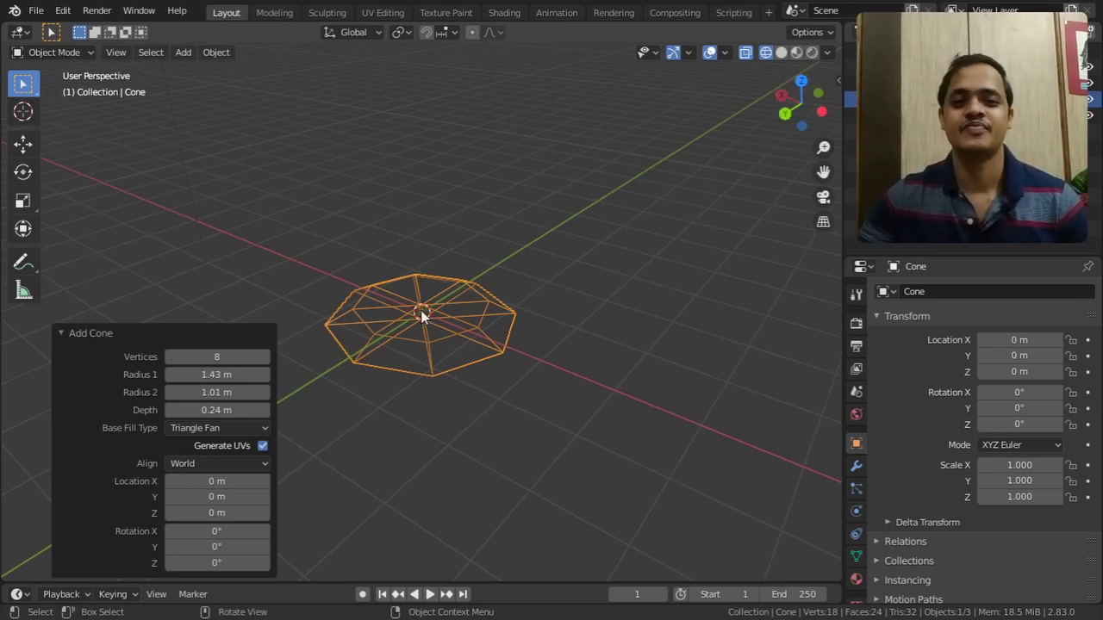
click(181, 430)
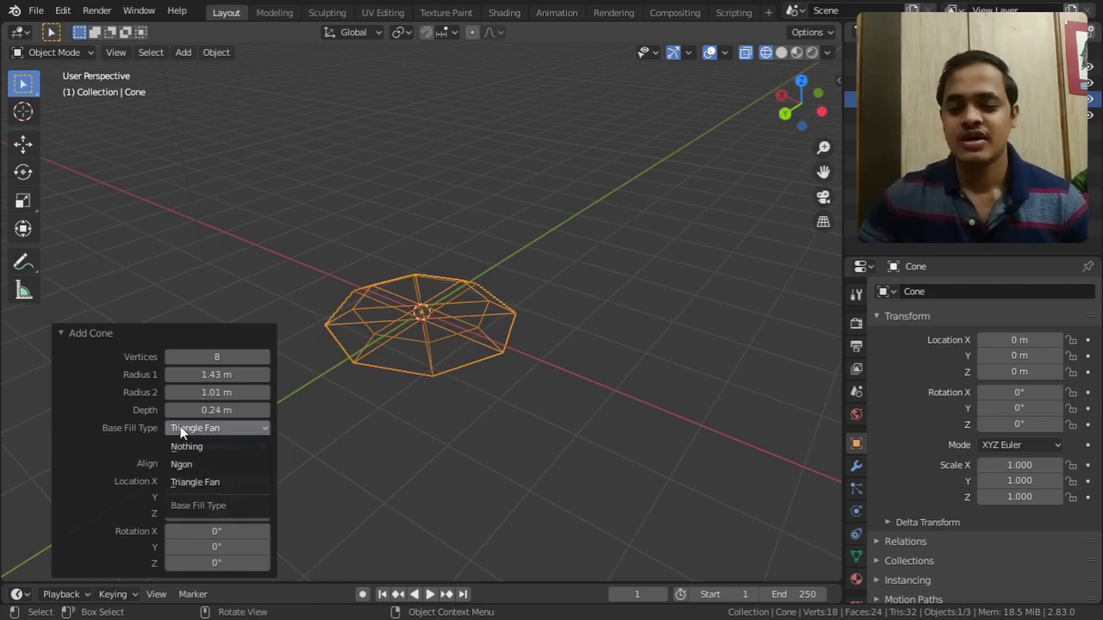
click(196, 484)
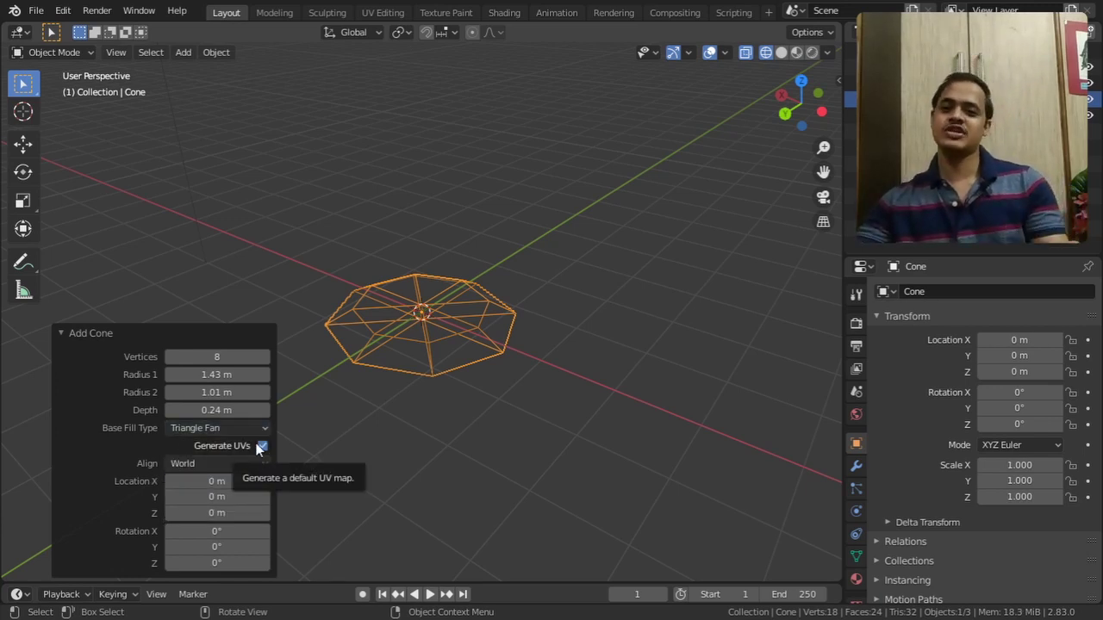
Align the cone to the View, orbit to a different angle and align it to the new view again
click(204, 461)
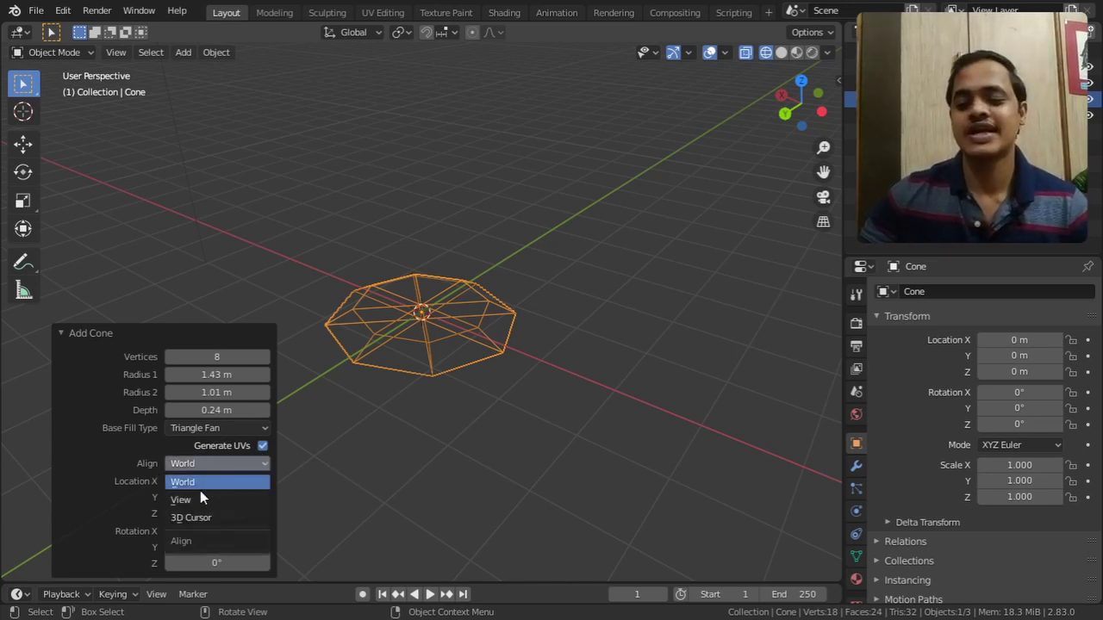
click(195, 500)
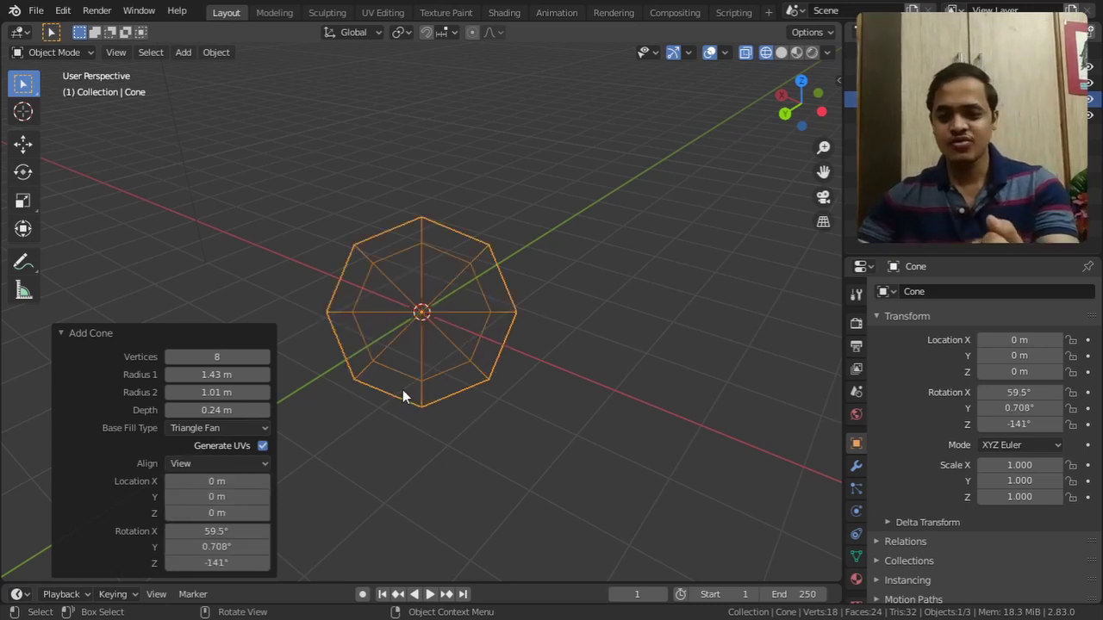
drag(801, 102, 741, 112)
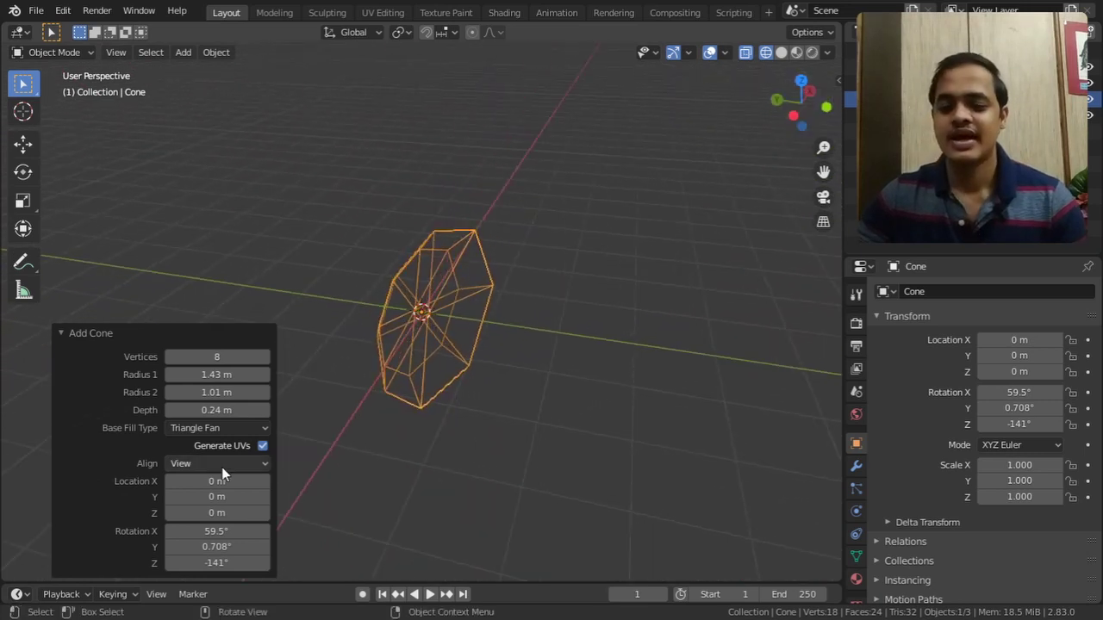
click(222, 467)
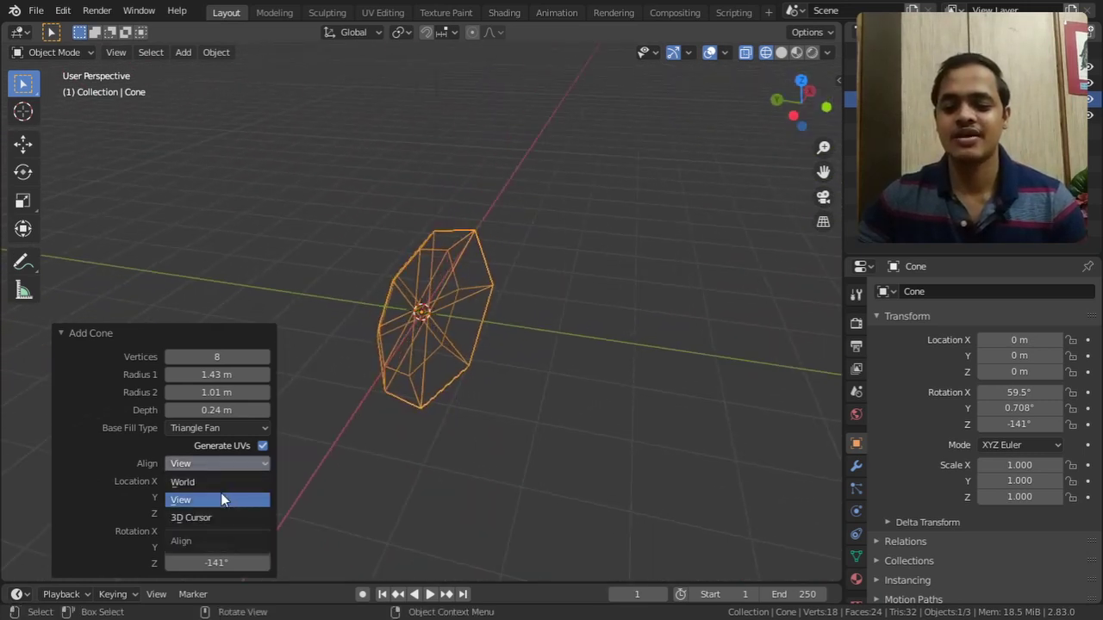
click(221, 500)
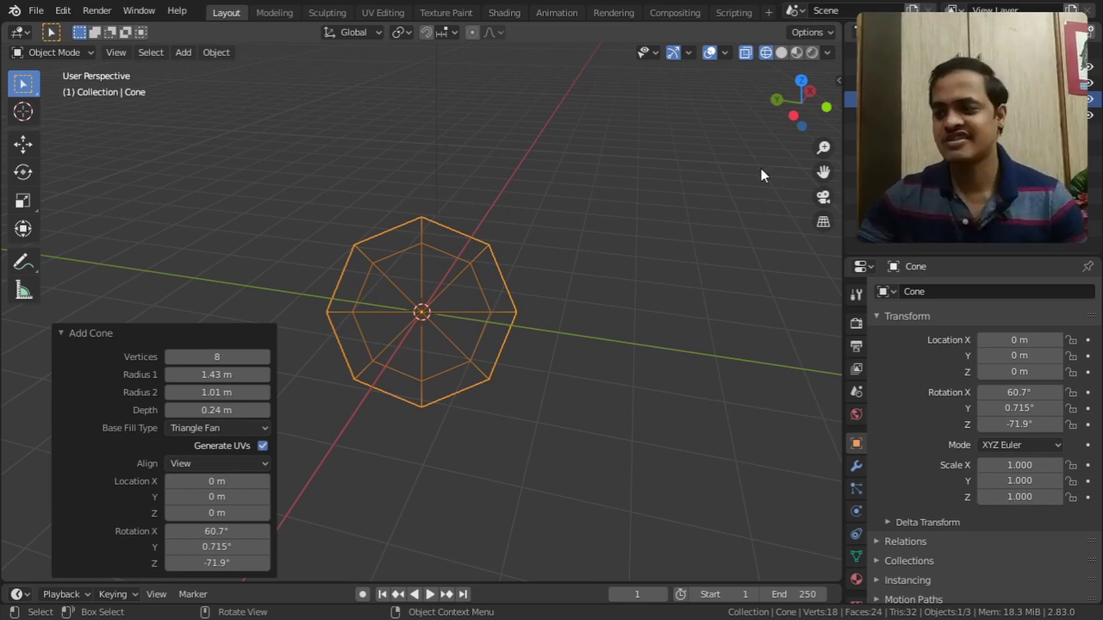
Look at the cone in the right orthographic view and realign it to that view
click(793, 115)
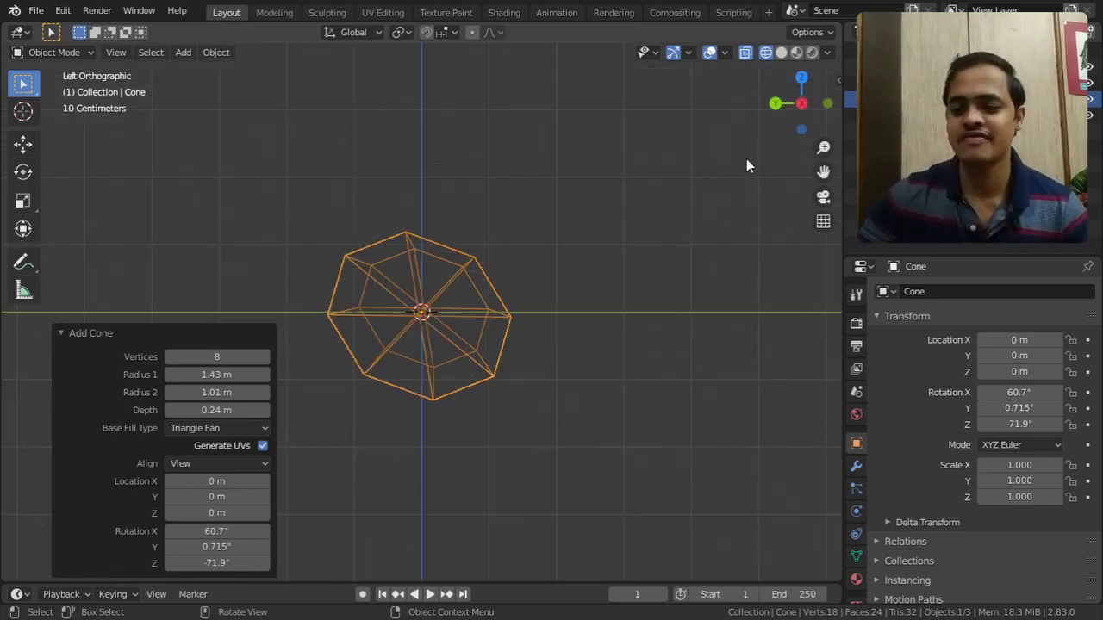
click(801, 102)
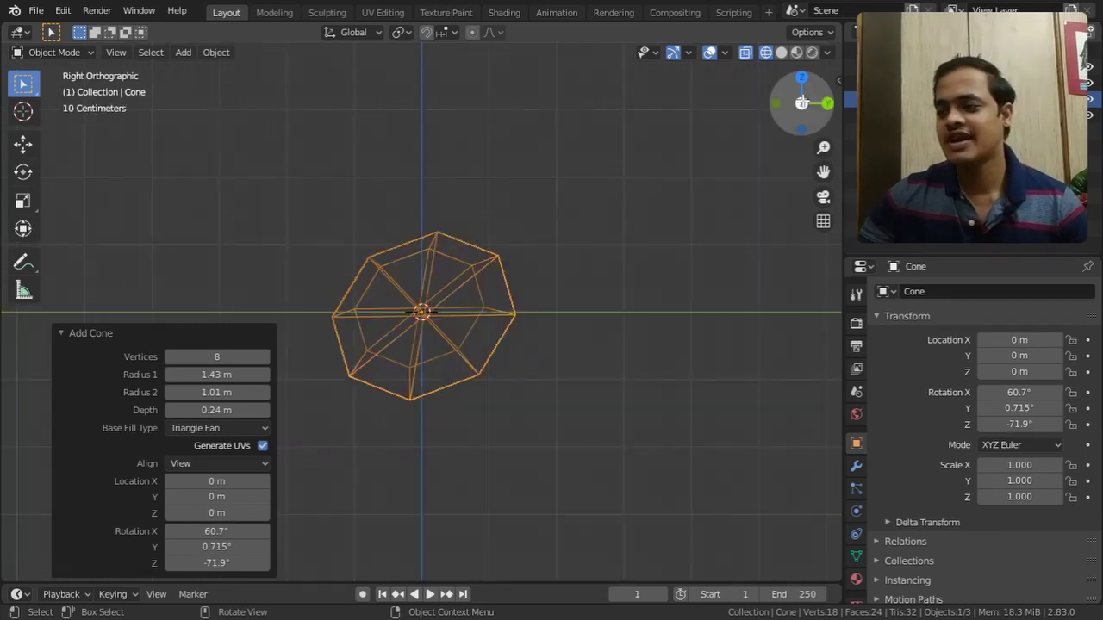
drag(801, 104, 812, 103)
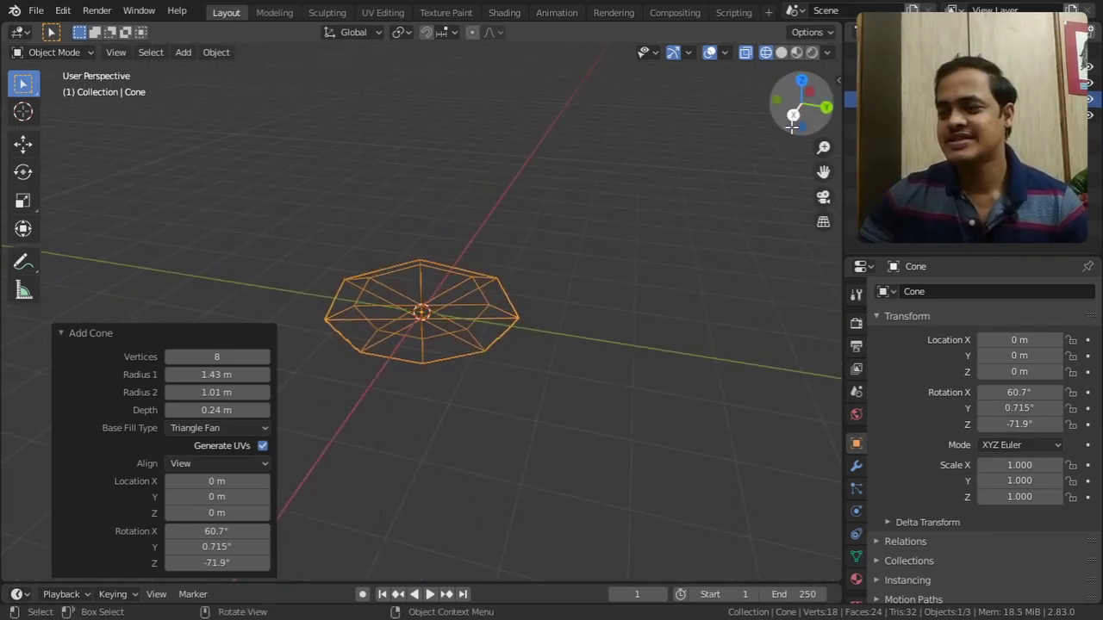
click(793, 115)
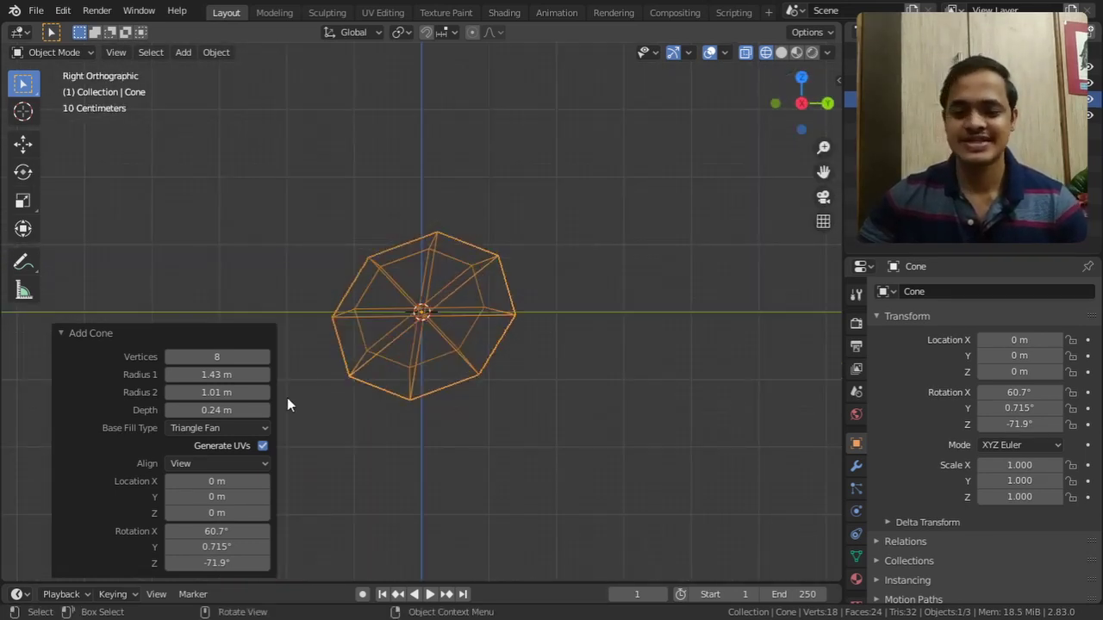
click(210, 464)
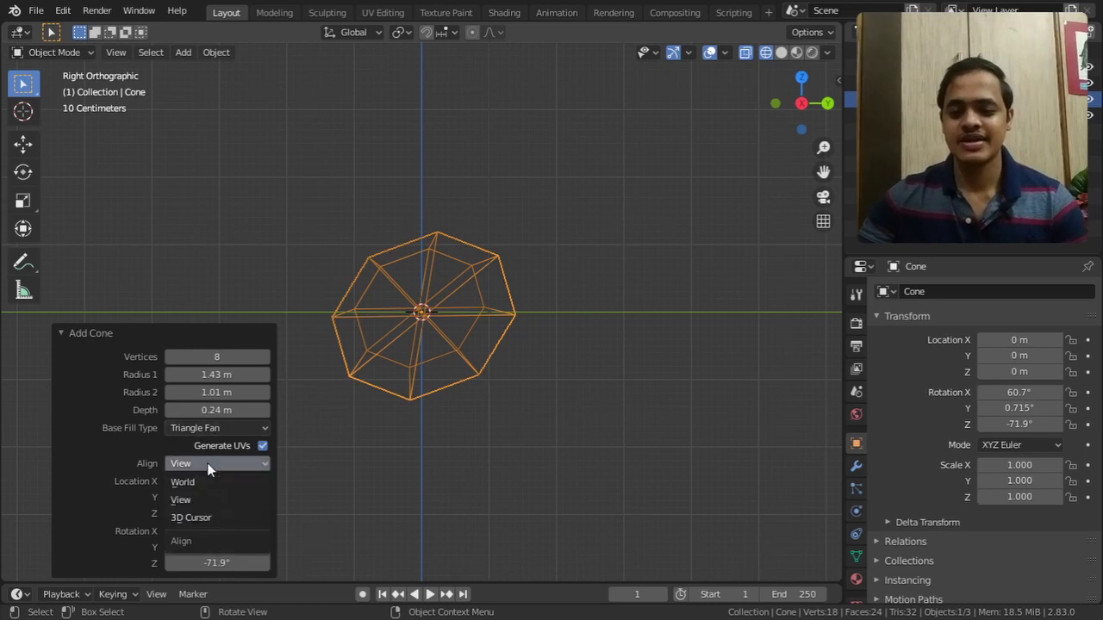
click(209, 499)
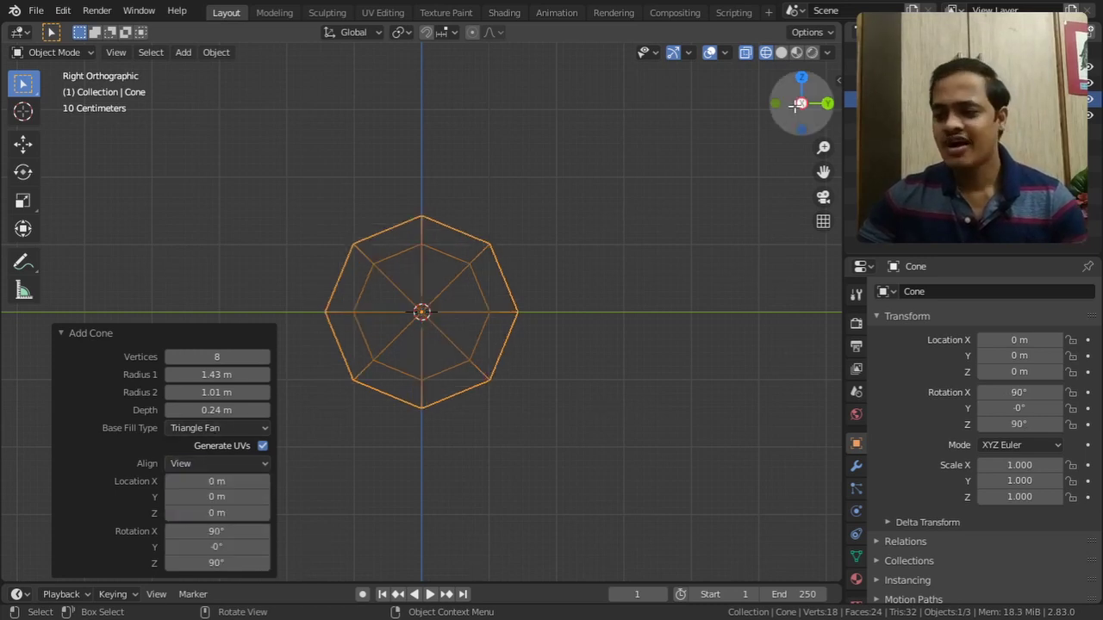
Orbit away from the side view to an angled perspective and align the cone to the 3D Cursor
mouse_move(801, 105)
mouse_down()
mouse_move(771, 121)
mouse_move(793, 105)
mouse_up()
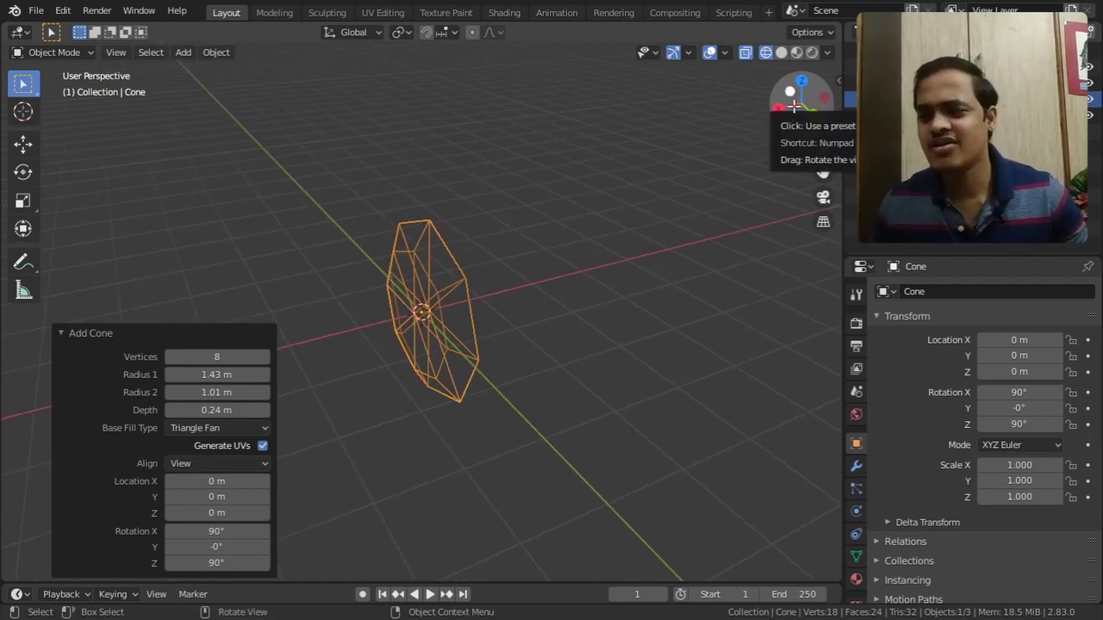
click(239, 467)
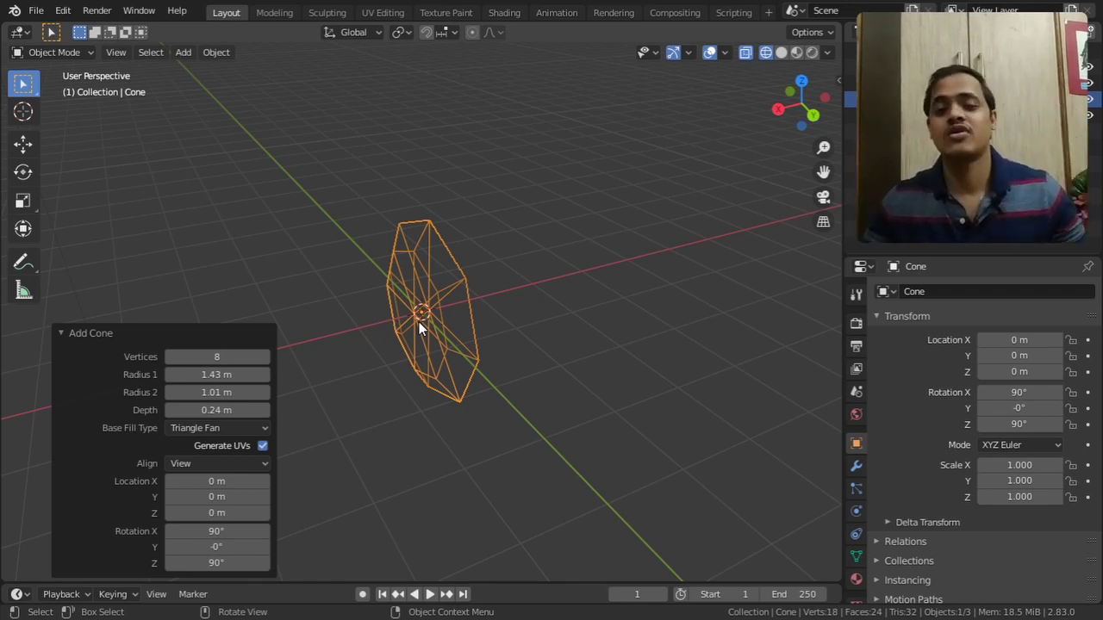
click(241, 464)
click(208, 516)
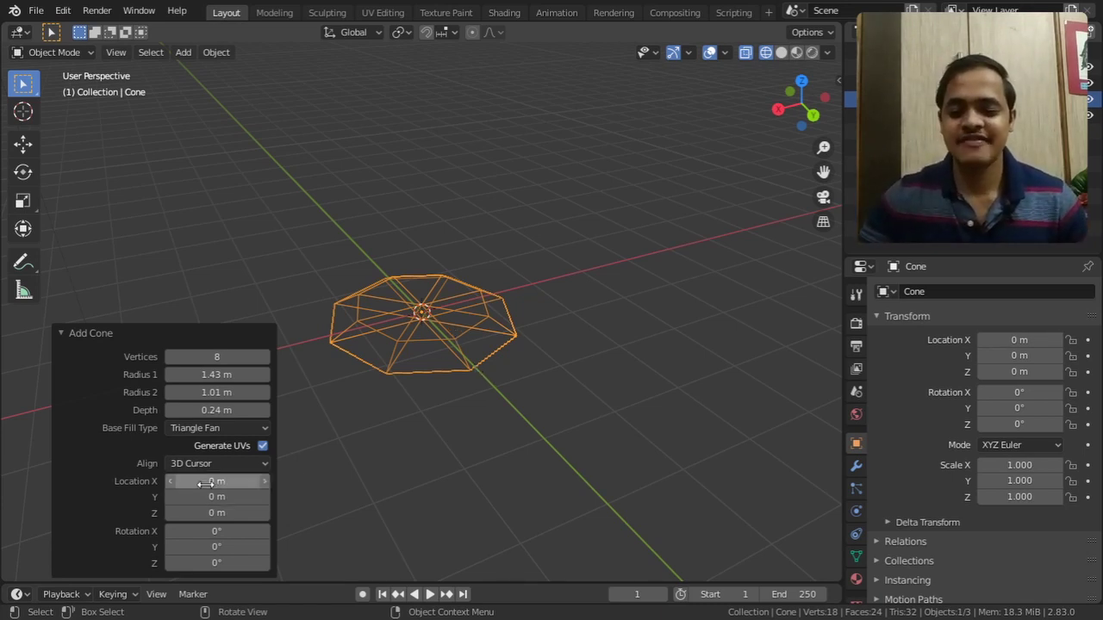
Move the cone to about -2.7 m in X, -2.61 m in Y and 1.58 m in Z using its creation settings
drag(215, 481, 326, 534)
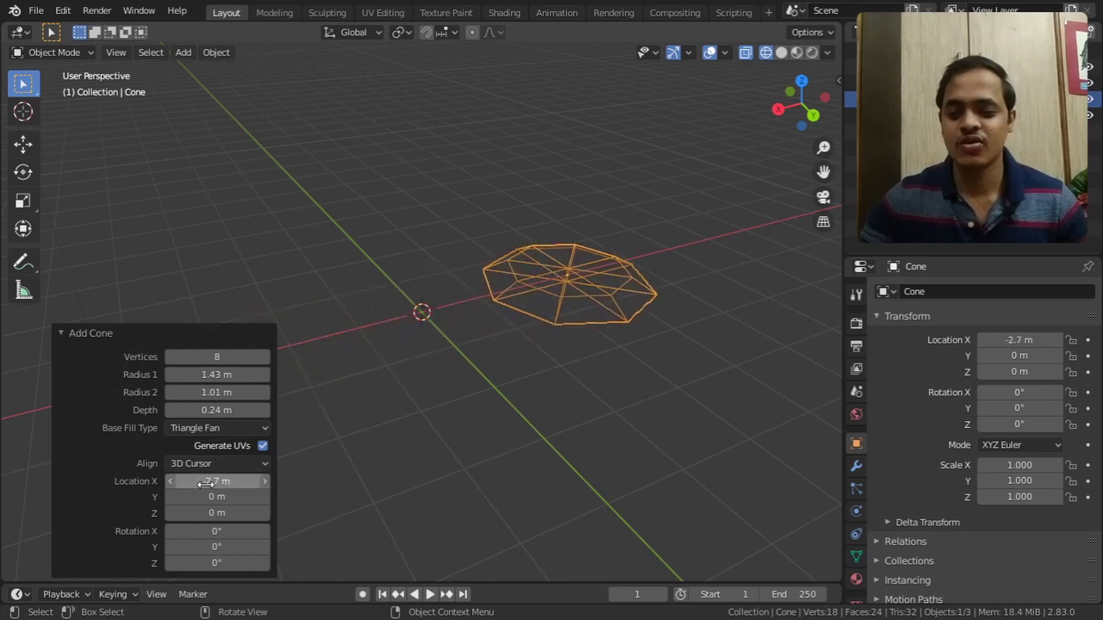
drag(220, 497, 20, 491)
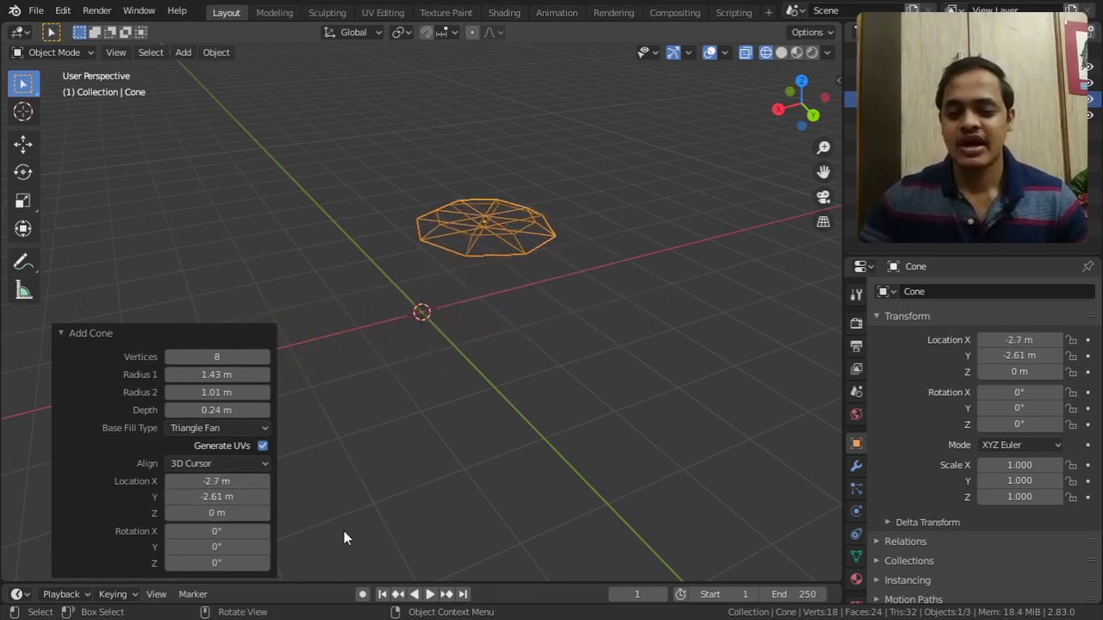
drag(233, 512, 138, 545)
Rotate the cone to about 22.9° in X, 16.1° in Y and 45.2° in Z using its creation settings
drag(207, 532, 396, 517)
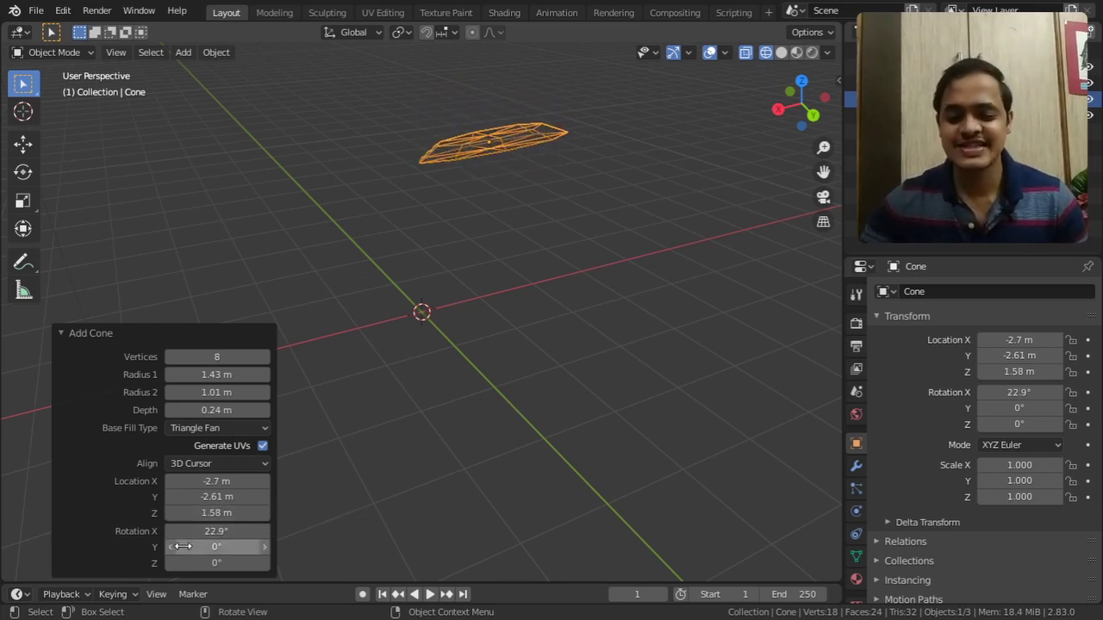
drag(215, 546, 319, 556)
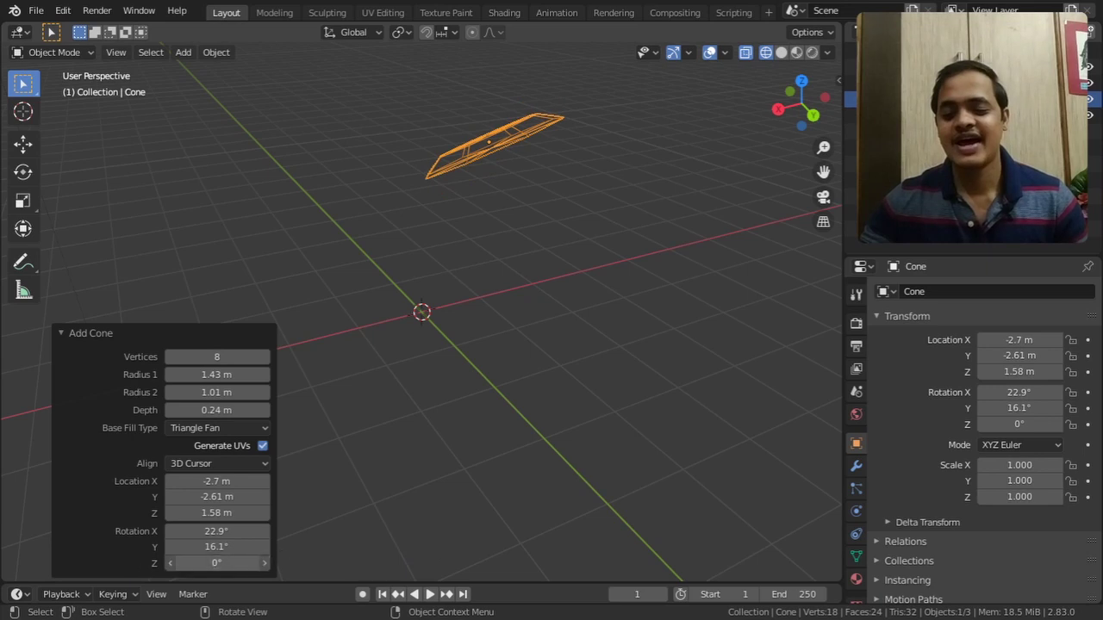
drag(216, 563, 574, 577)
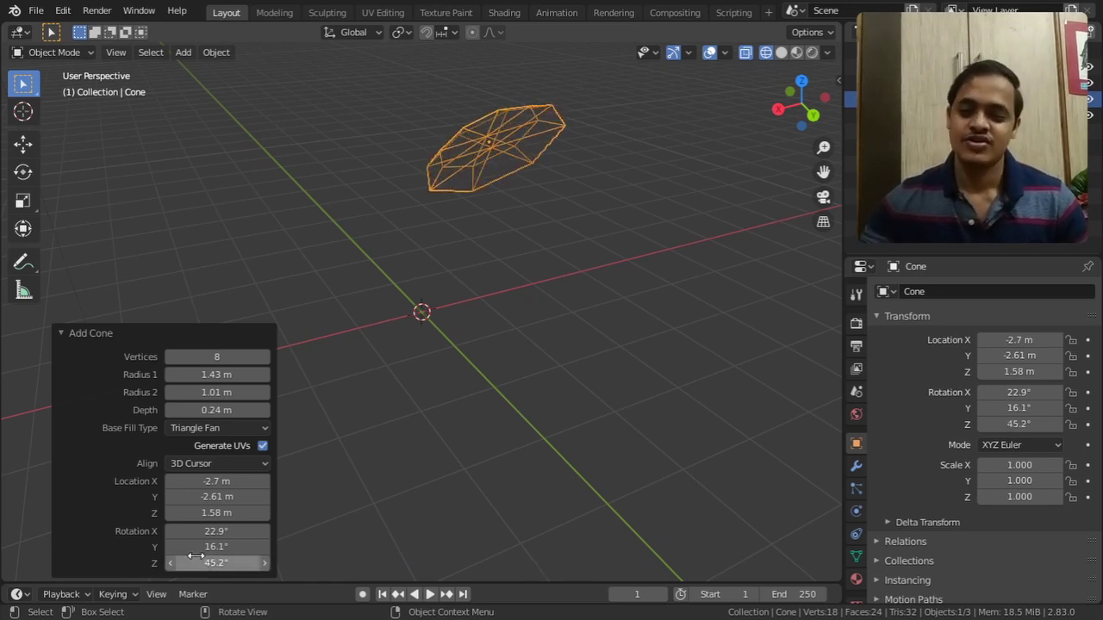